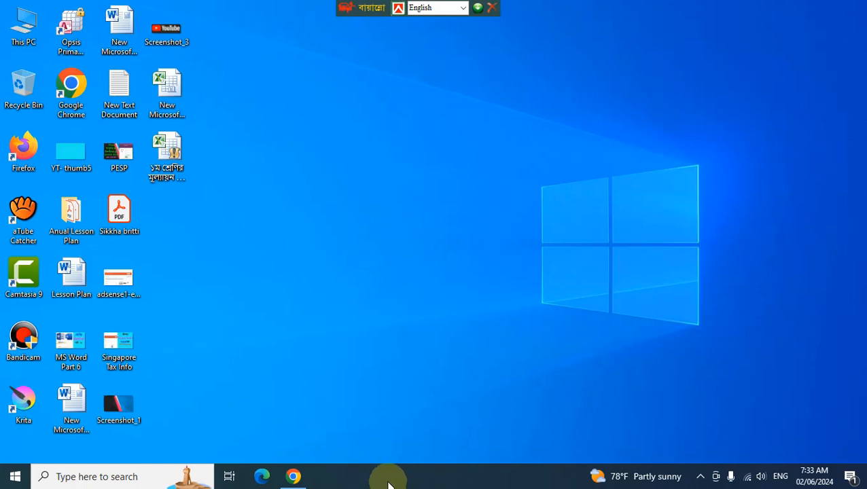
- Launch Chrome and go to pesp.finance.gov.bd via address-bar autocomplete
left_click(299, 479)
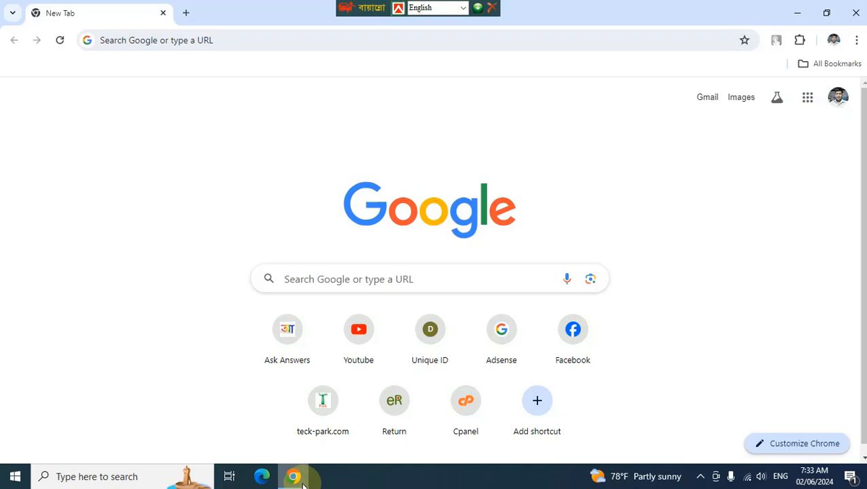
left_click(269, 43)
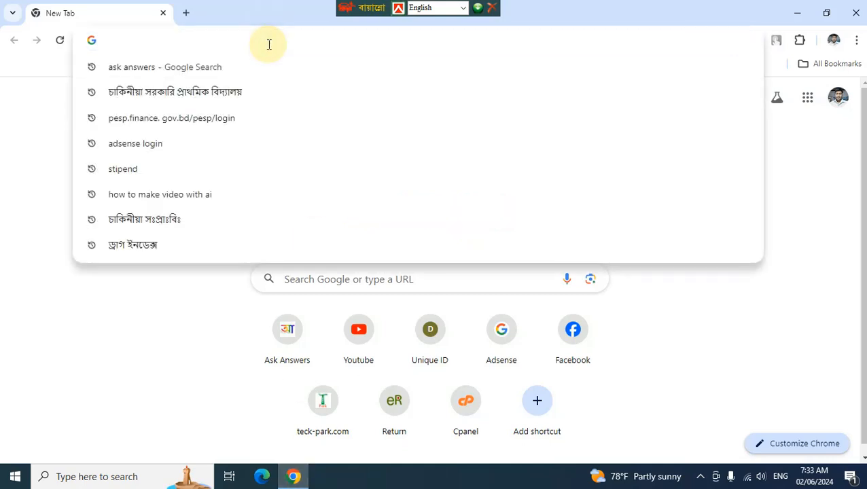
type("pesp.finance.gov.bd")
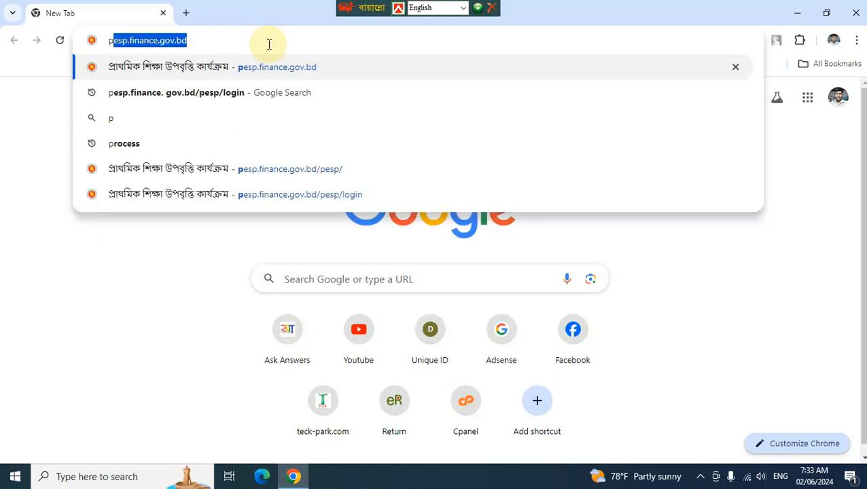
key("Return")
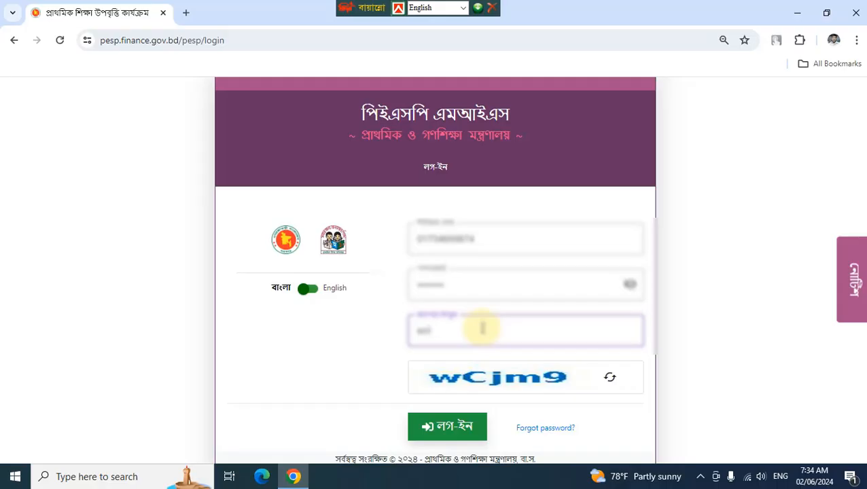
- Enter the captcha code and sign in with the লগ-ইন button
type("m99")
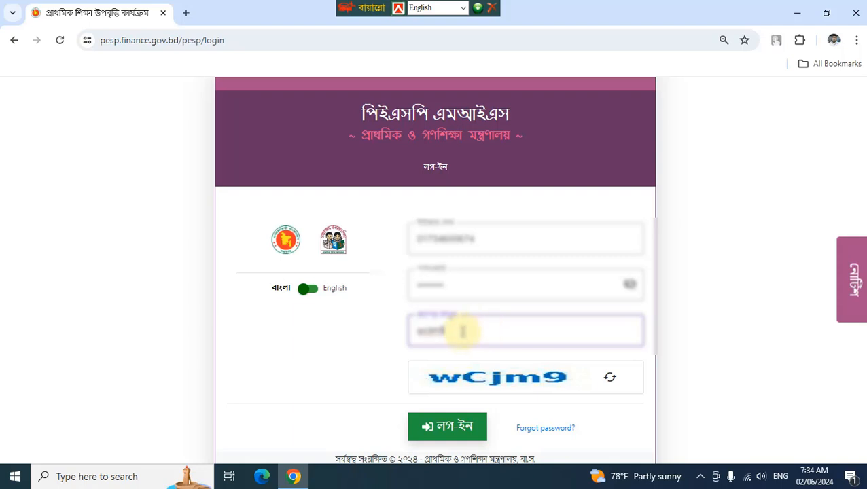
left_click(431, 331)
left_click(432, 331)
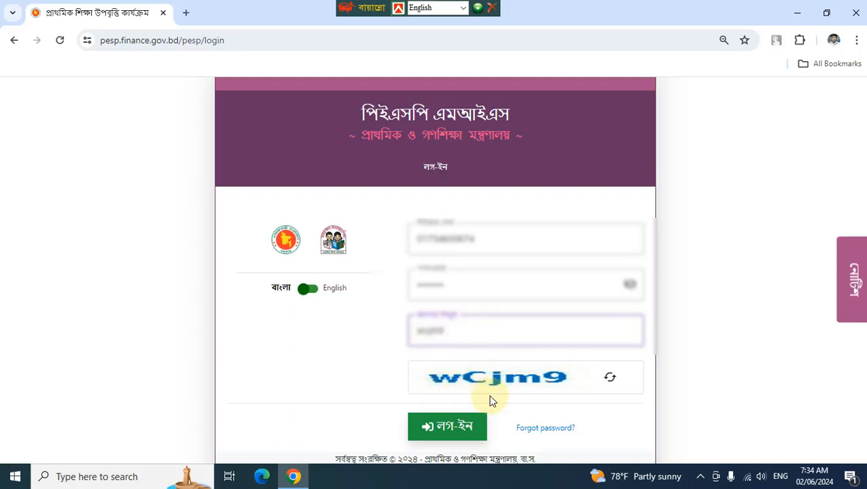
left_click(462, 427)
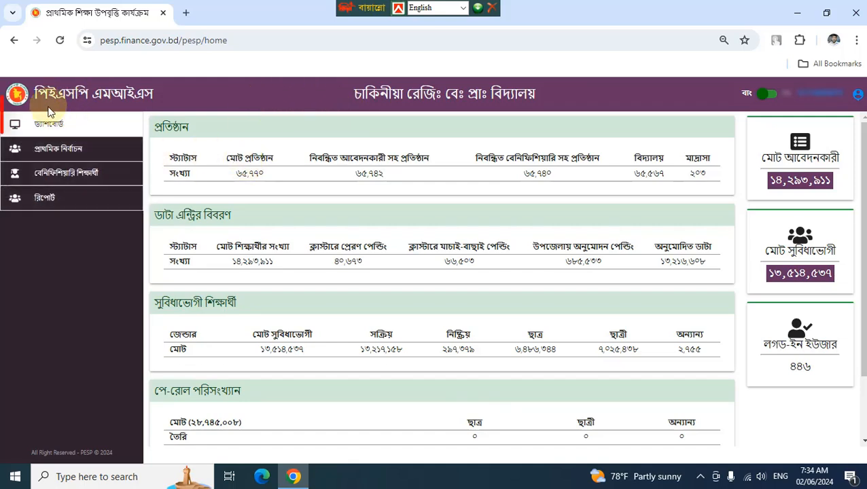
- Open নতুন শিক্ষার্থী এন্ট্রি from the প্রাথমিক নির্বাচন sidebar section
left_click(66, 152)
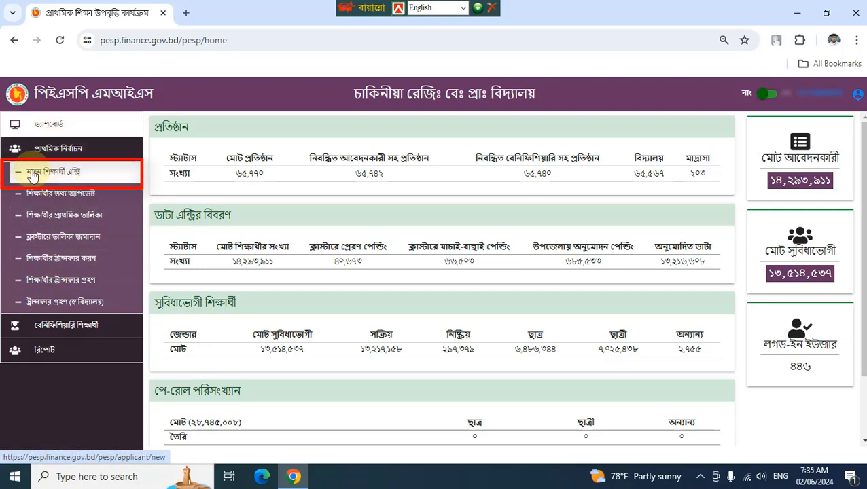
left_click(65, 175)
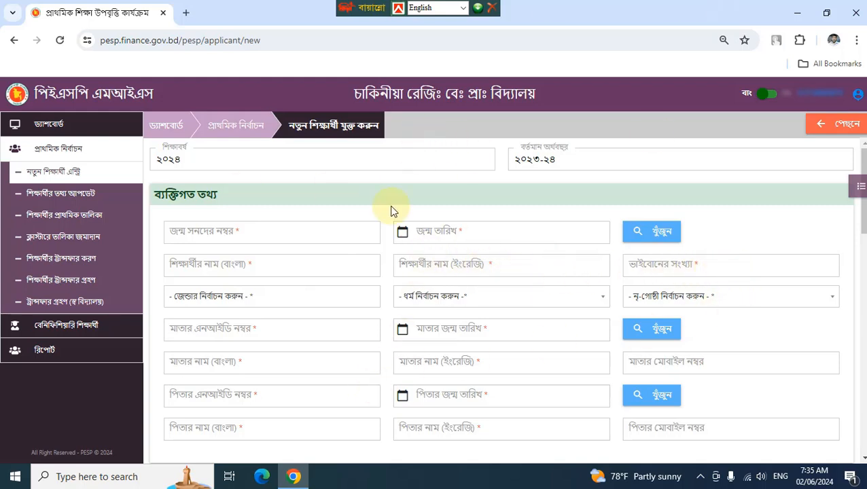
- Enter the student's birth registration number and birth date, then run the খুঁজুন lookup
left_click(260, 234)
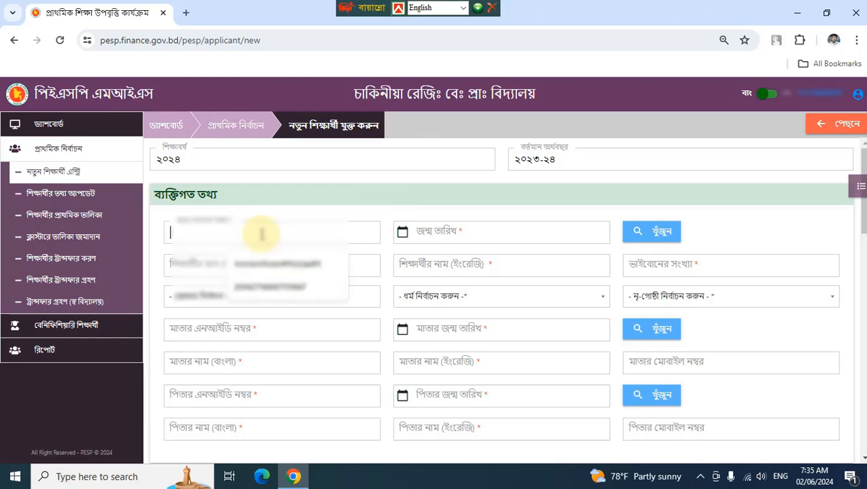
type("২০১")
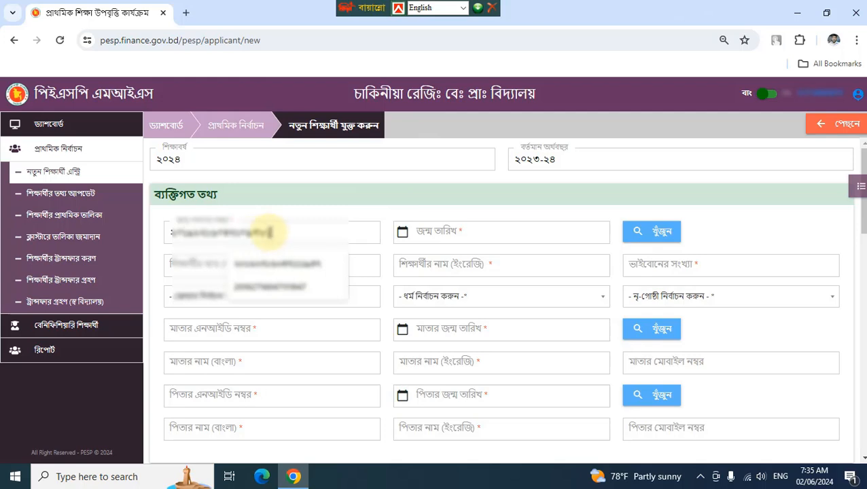
left_click(497, 232)
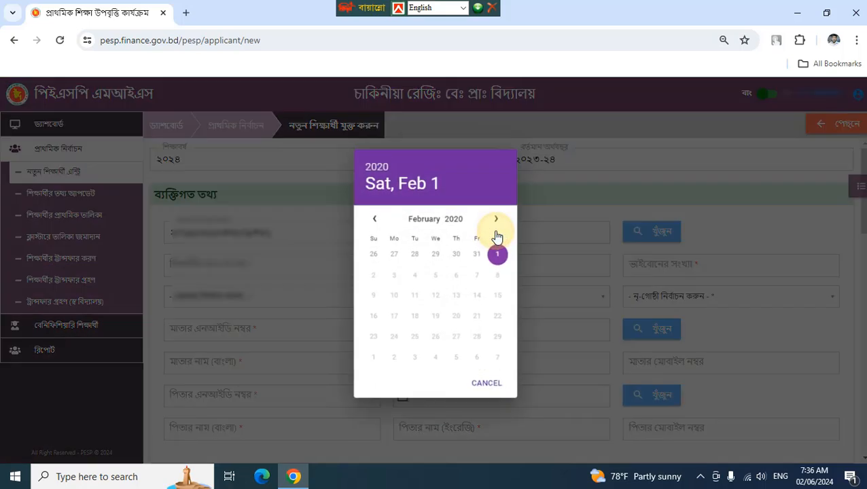
left_click(437, 215)
left_click(435, 355)
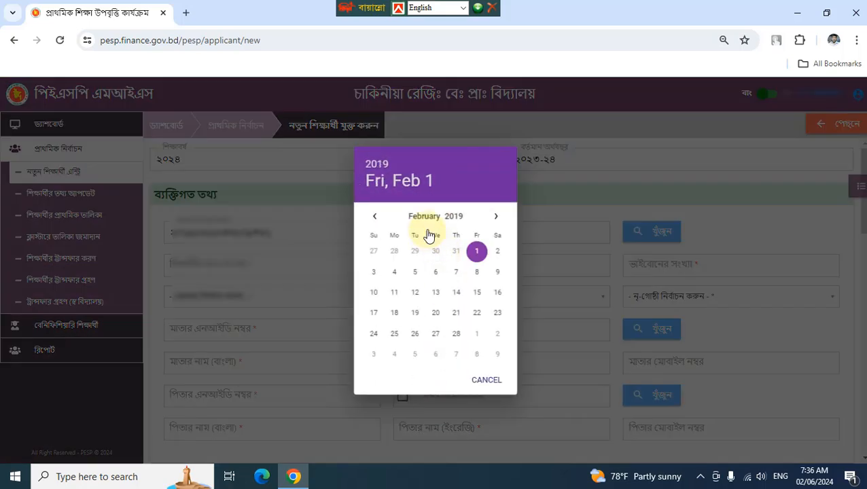
left_click(375, 215)
left_click(396, 272)
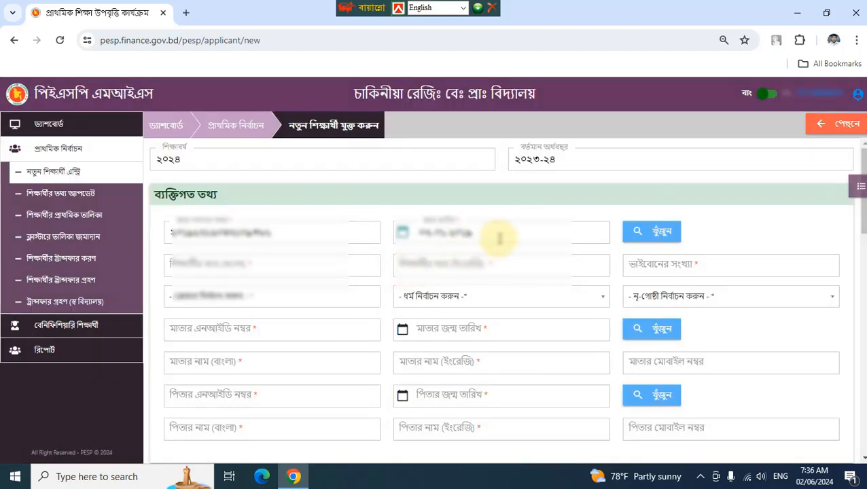
left_click(647, 234)
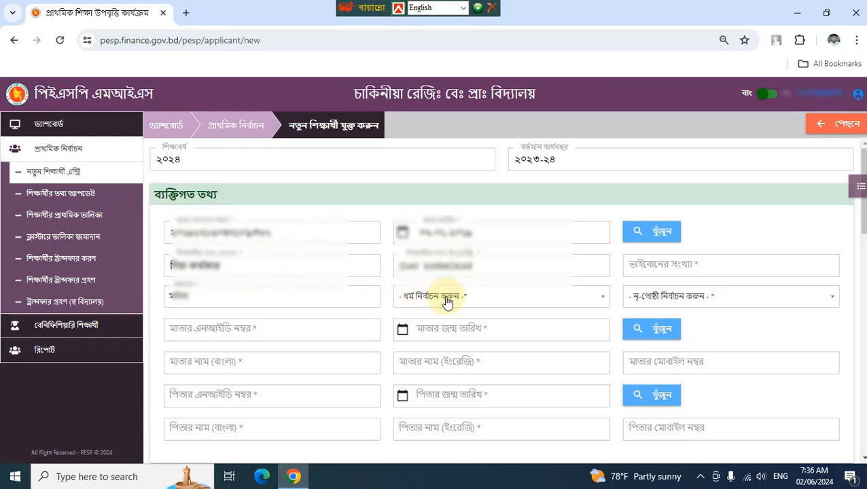
- Record religion হিন্দু, ১ sibling, and না for ethnic-group membership
left_click(475, 301)
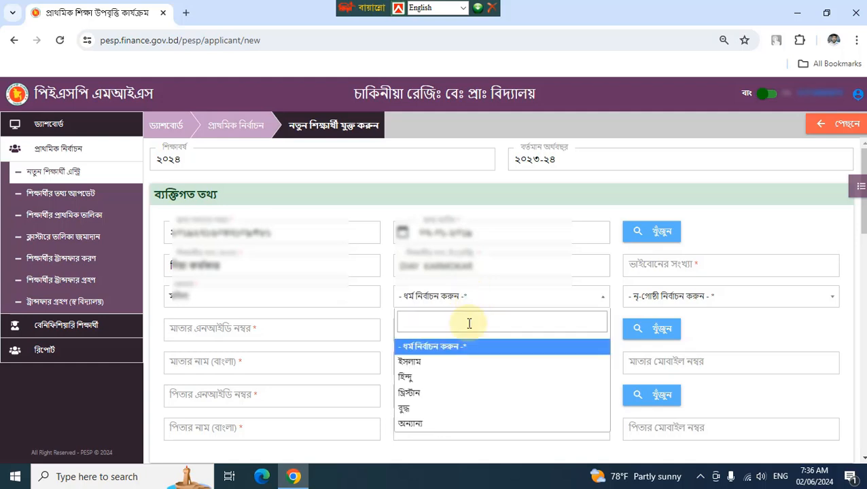
left_click(463, 379)
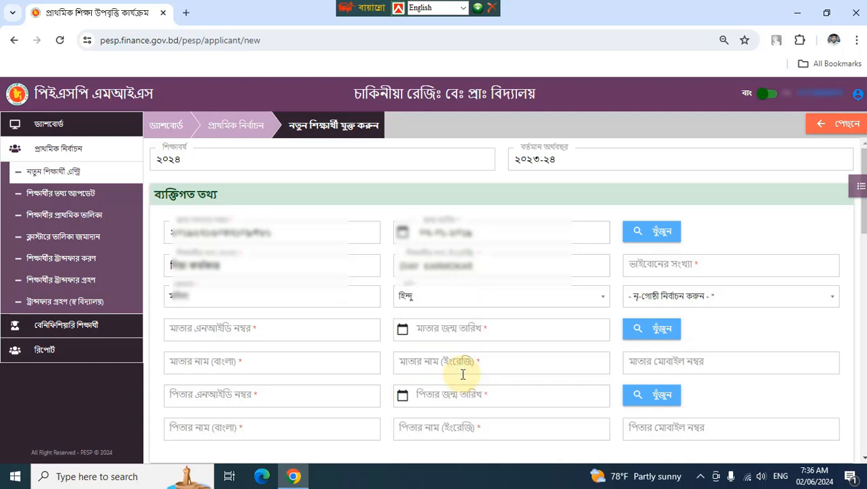
left_click(743, 267)
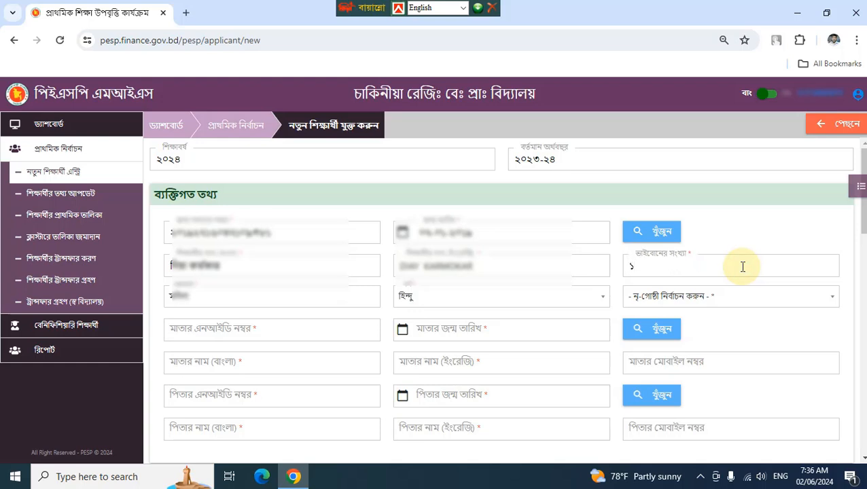
scroll(741, 265, "down", 1)
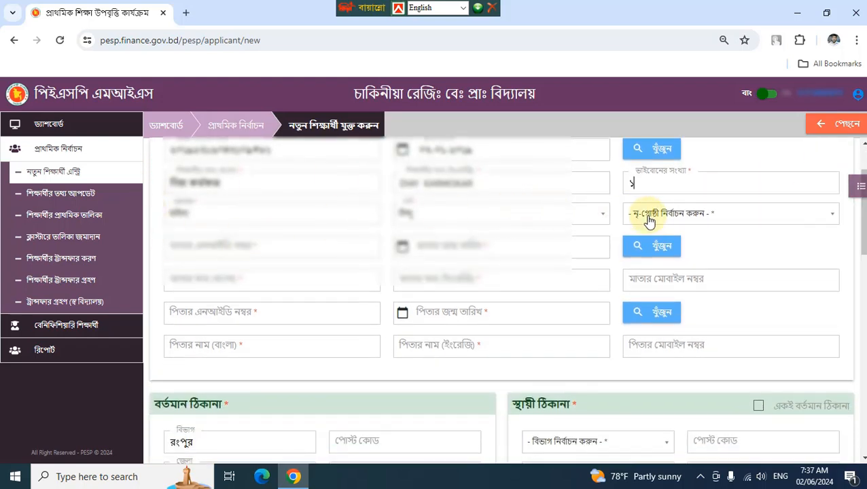
left_click(699, 216)
left_click(651, 279)
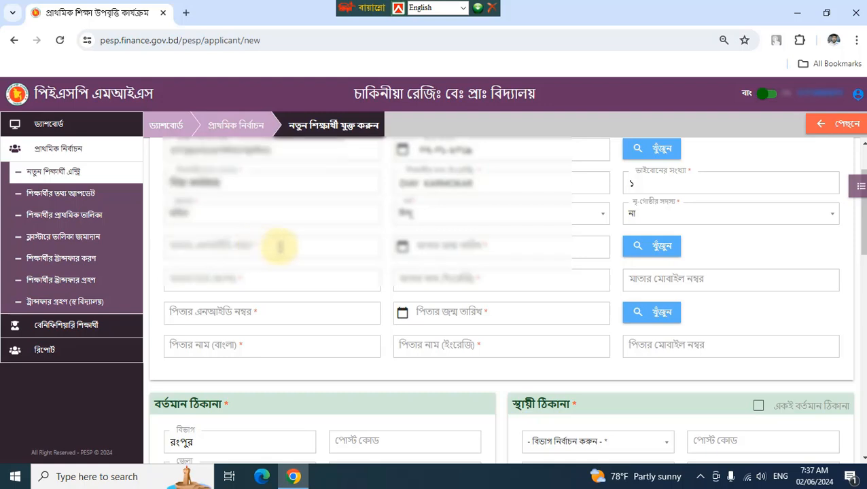
left_click(279, 246)
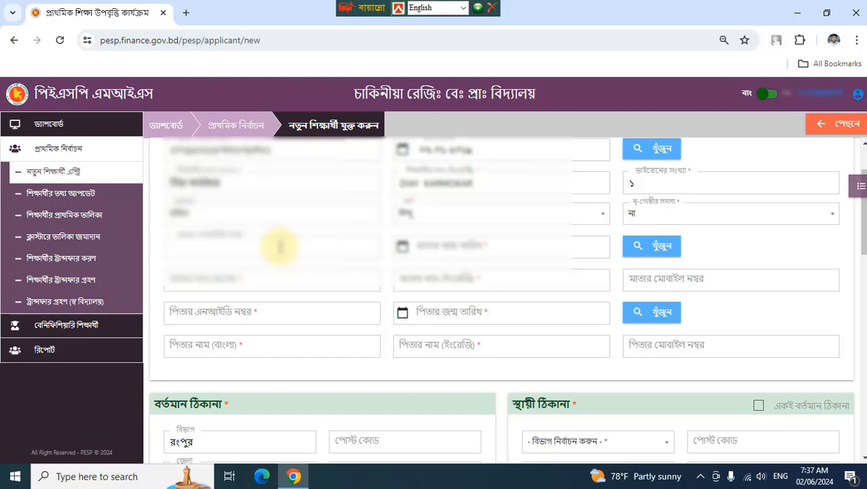
key("ctrl+v")
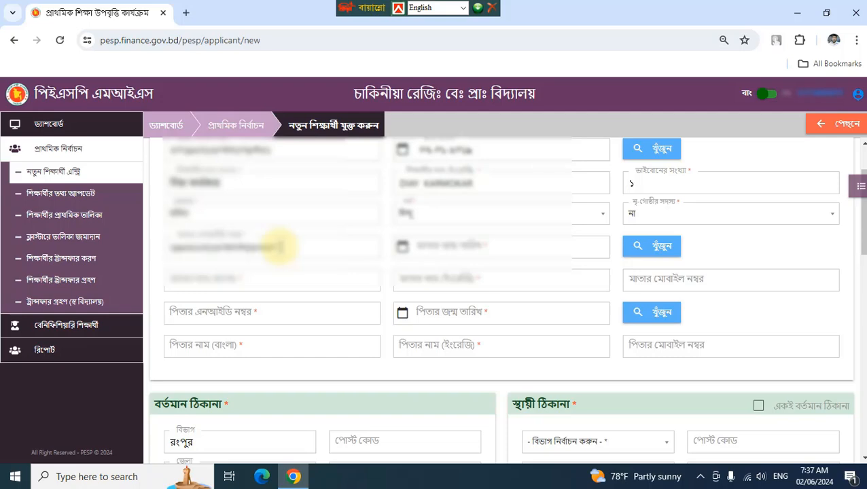
left_click(527, 245)
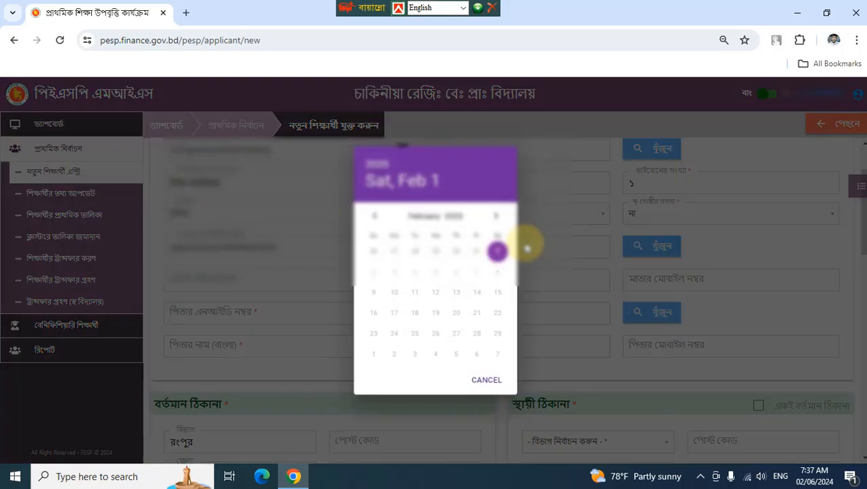
left_click(527, 248)
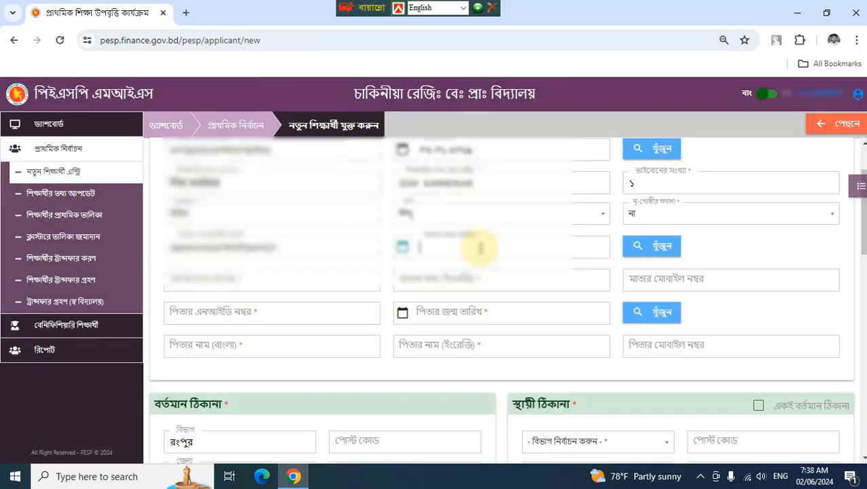
left_click(480, 248)
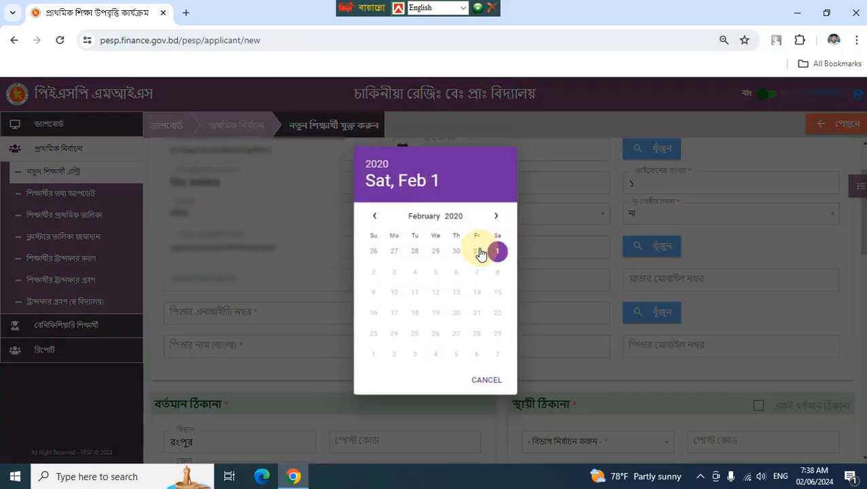
left_click(459, 219)
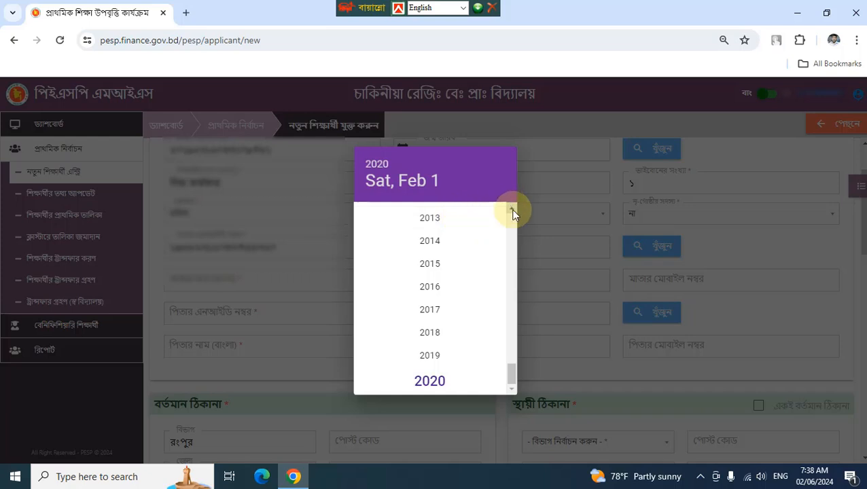
left_click_drag(509, 376, 513, 306)
left_click(460, 318)
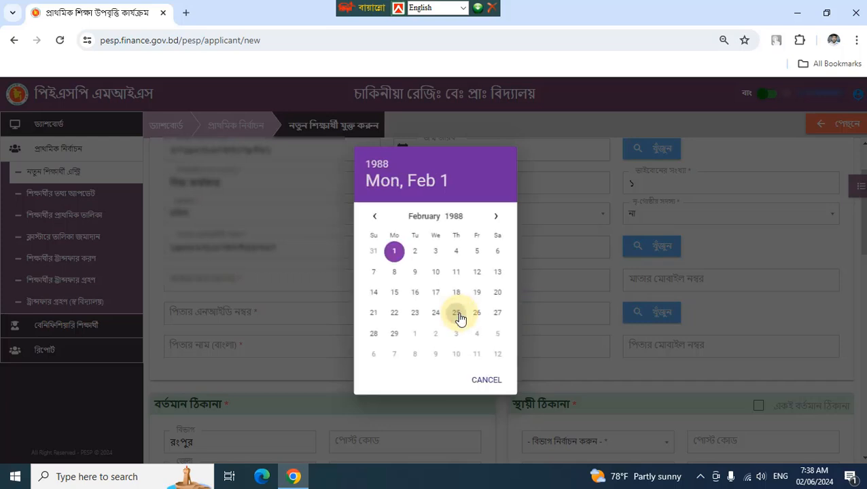
left_click(423, 217)
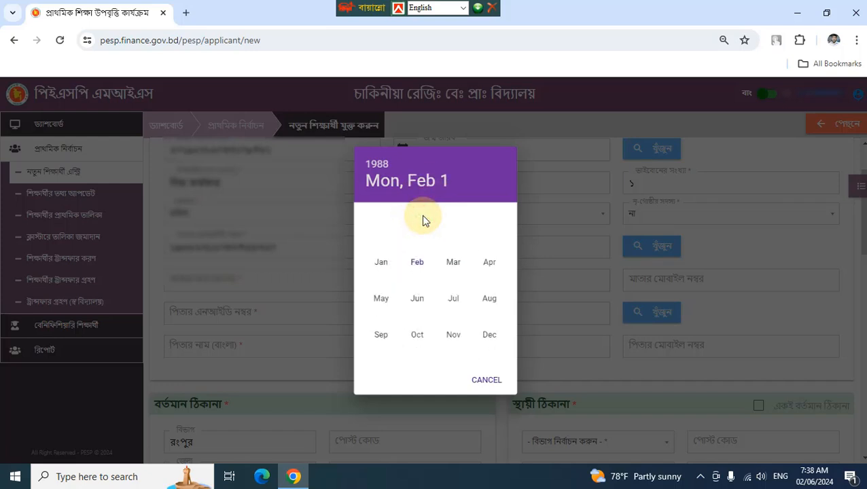
left_click(381, 334)
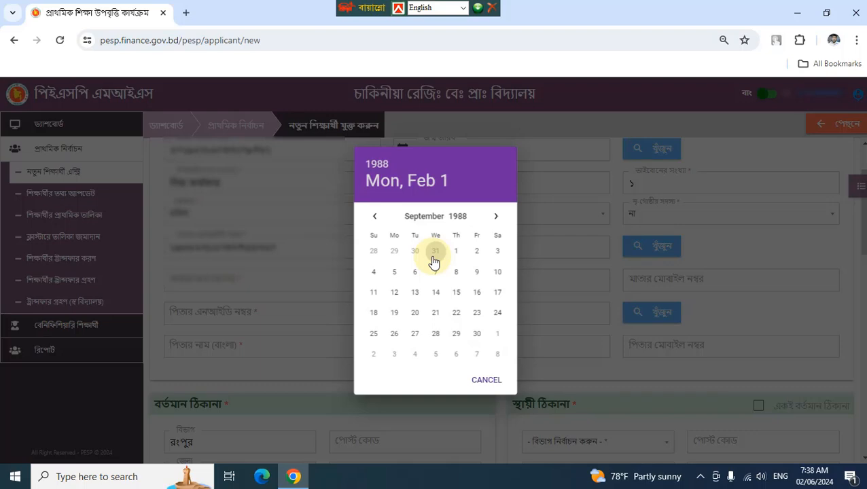
left_click(497, 292)
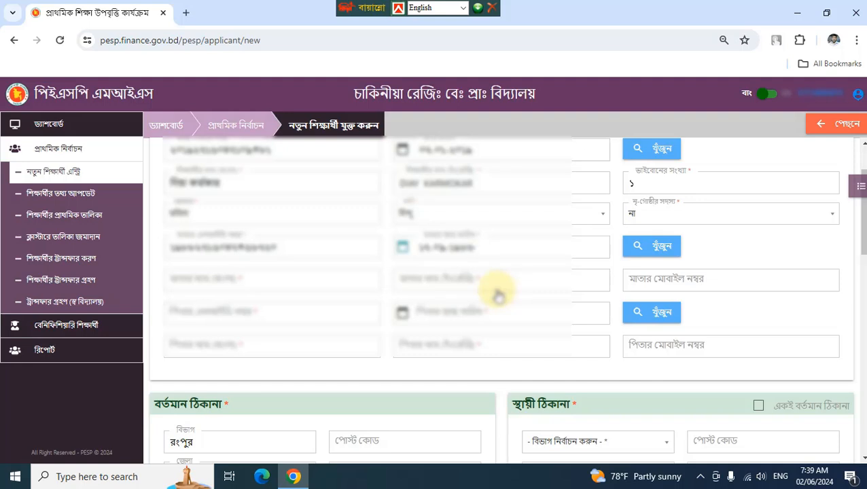
left_click(649, 250)
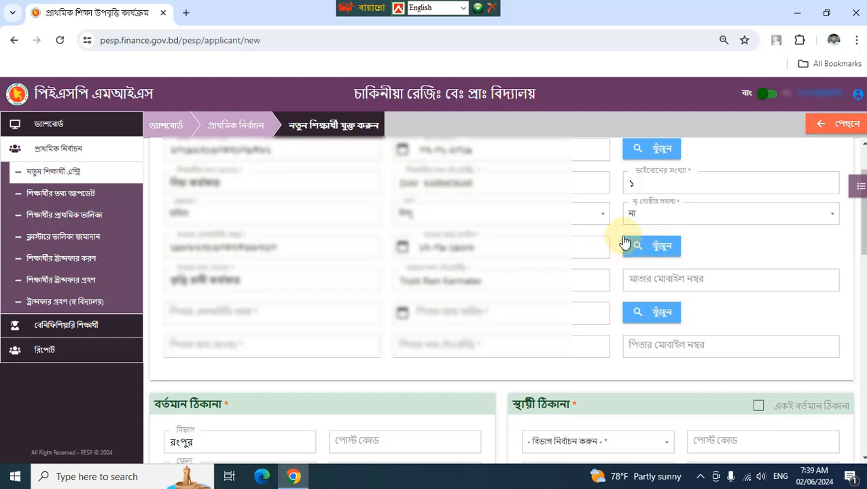
- Look up the father's names from his NID, then enter the mother's mobile number
left_click(291, 314)
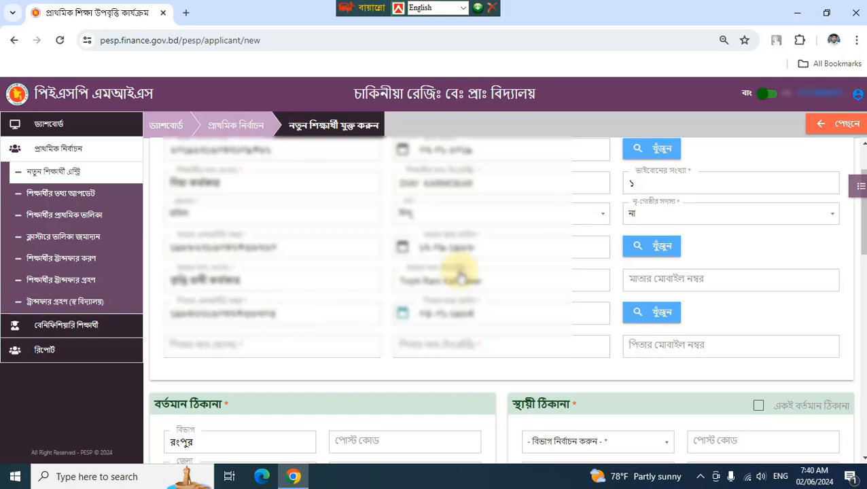
left_click(668, 322)
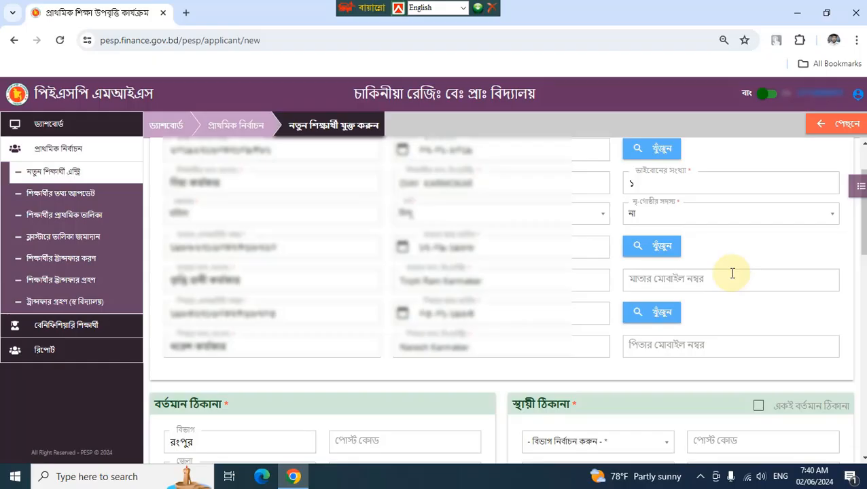
left_click(687, 278)
left_click(695, 349)
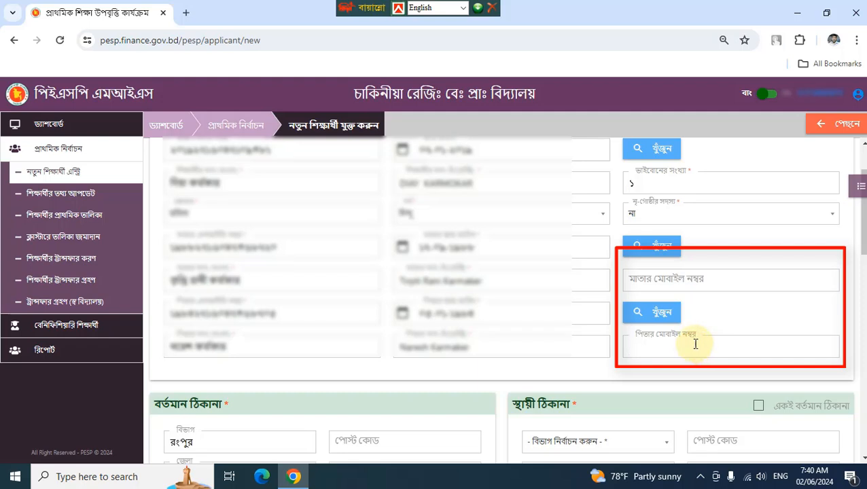
left_click(668, 277)
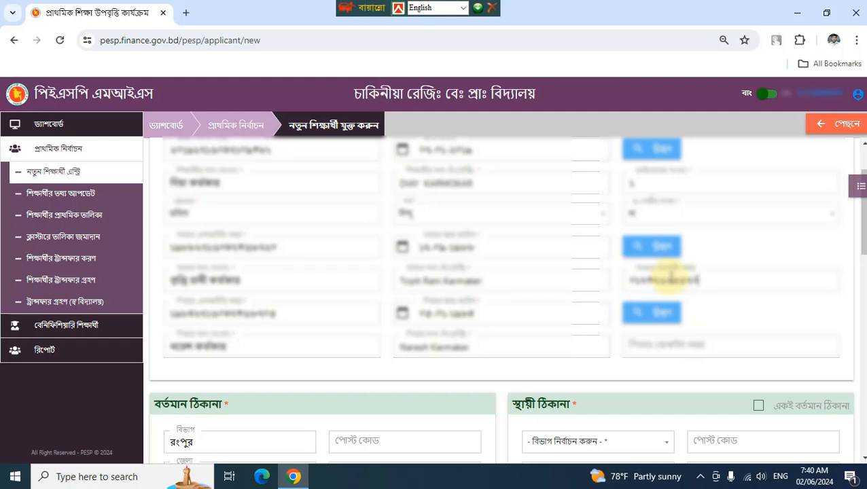
- Set present address union ভাবকী, post code ৫২৩৭, paste the village, and copy it to permanent address
scroll(862, 204, "down", 2)
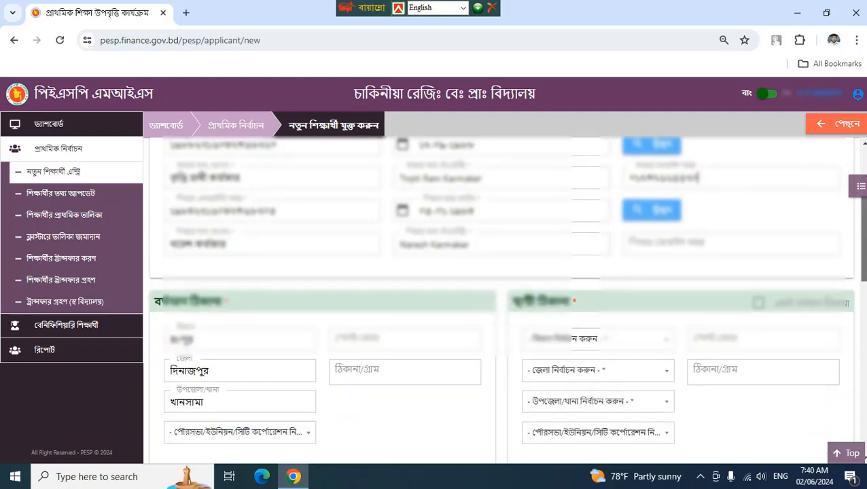
scroll(863, 291, "down", 2)
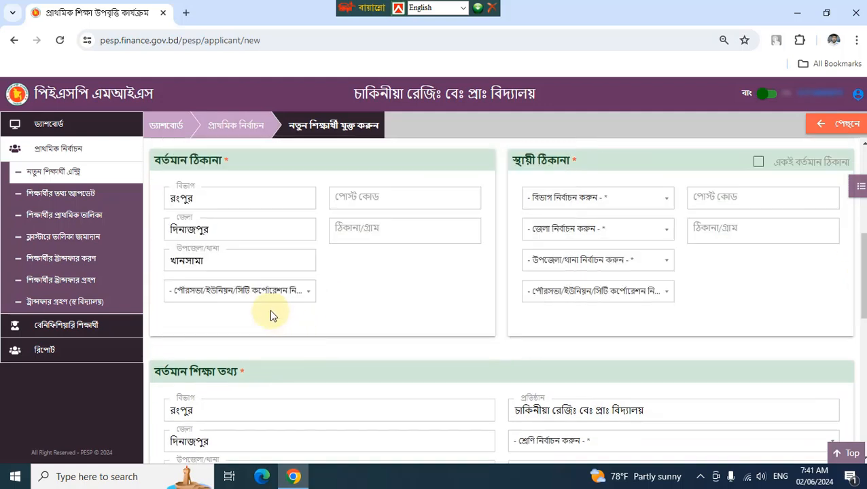
left_click(295, 291)
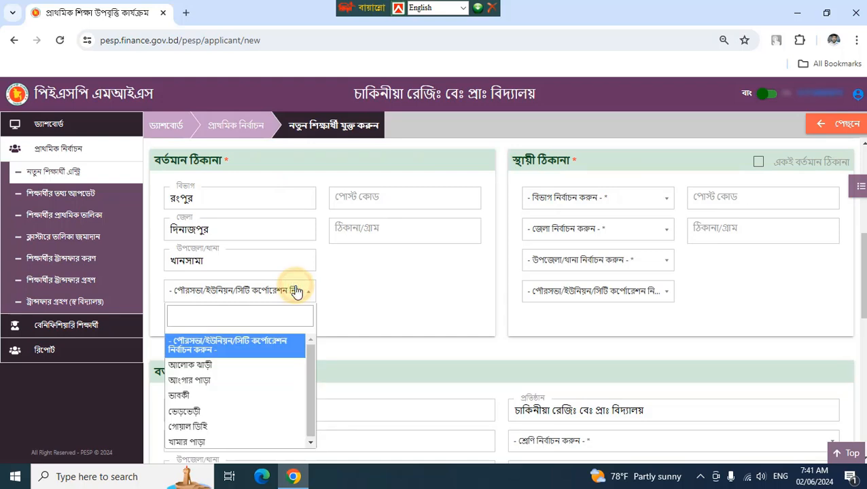
left_click(247, 396)
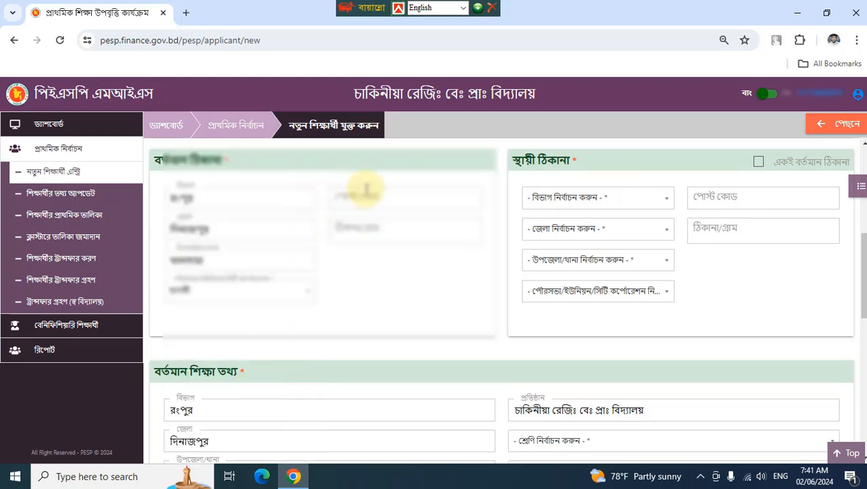
left_click(396, 193)
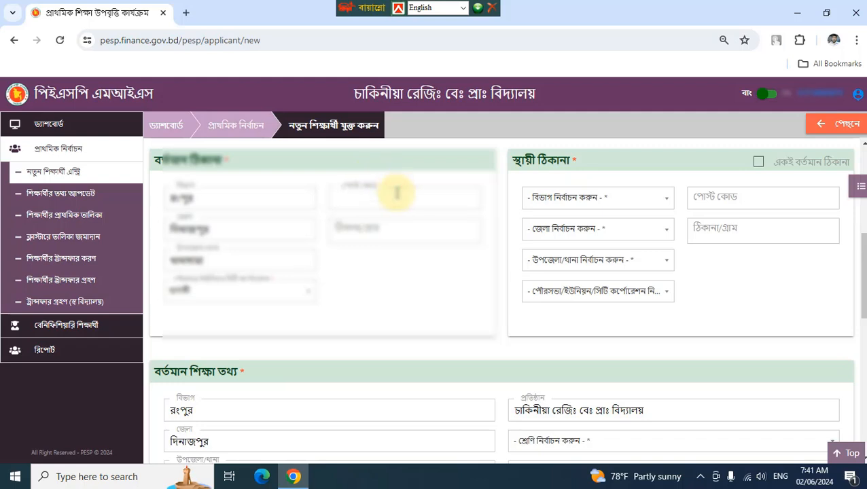
type("৫২৩৭")
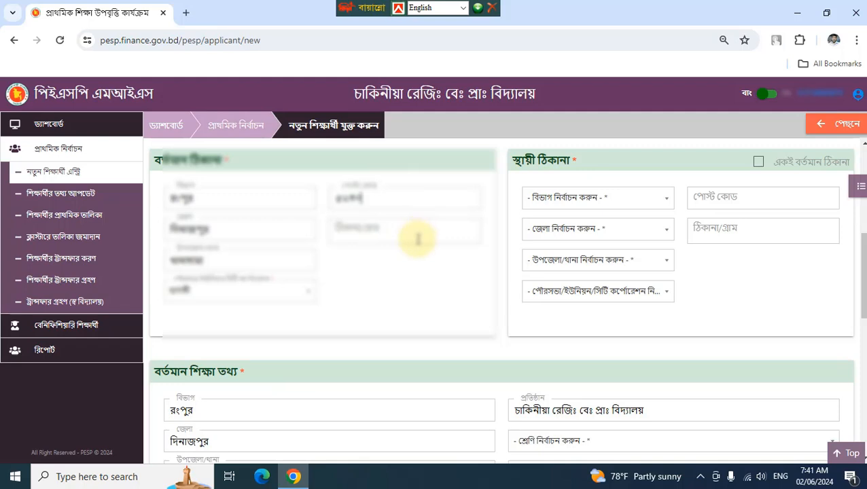
left_click(418, 240)
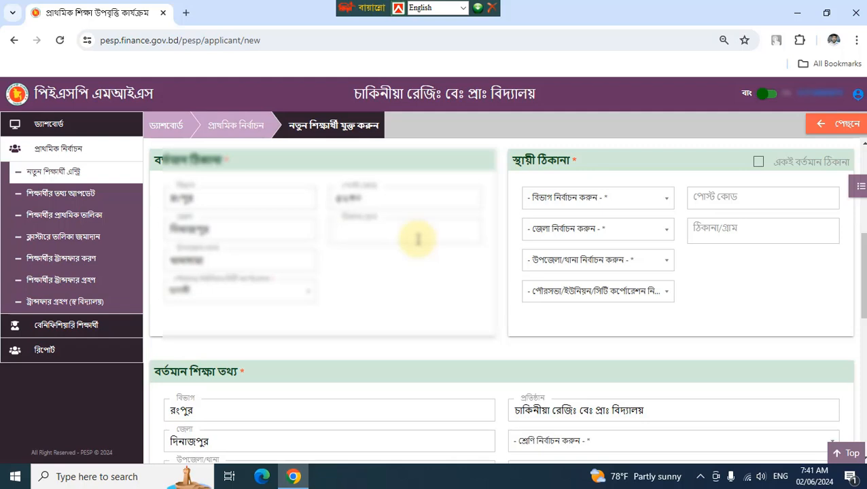
key("ctrl+v")
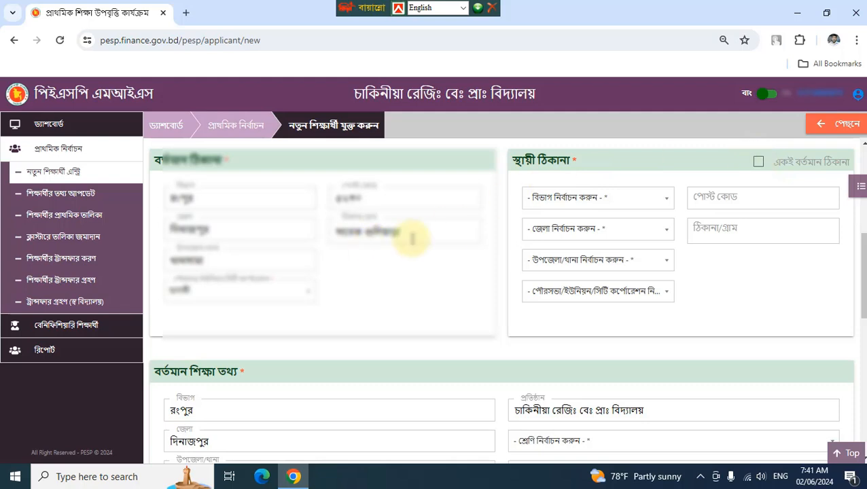
left_click(758, 165)
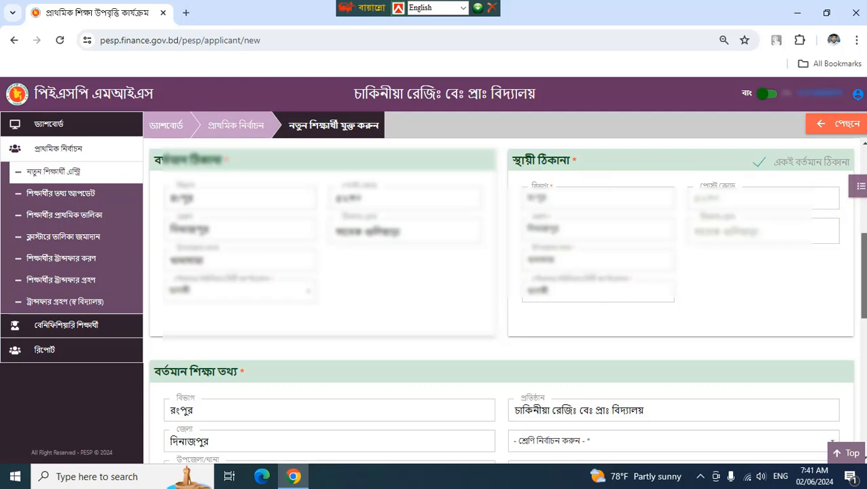
- Choose class প্রাক প্রাথমিক ৫+ with shift and section প্রযোজ্য নয়, and enter roll ১৪
scroll(501, 299, "down", 3)
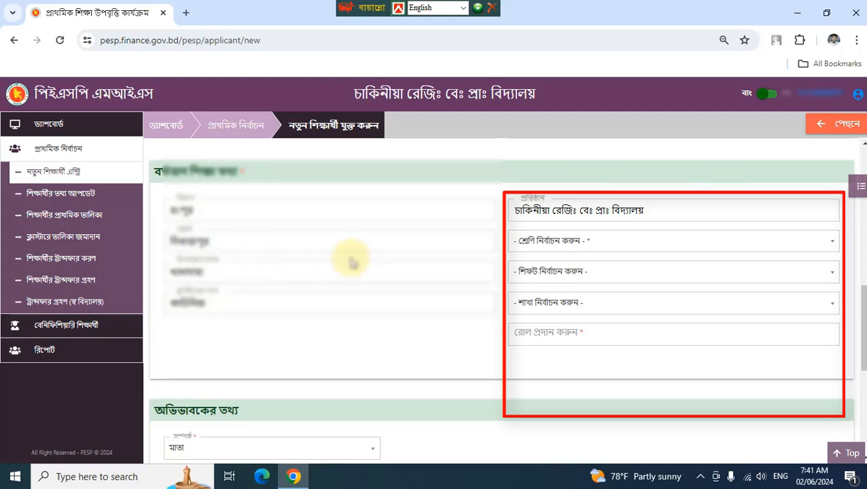
left_click(593, 246)
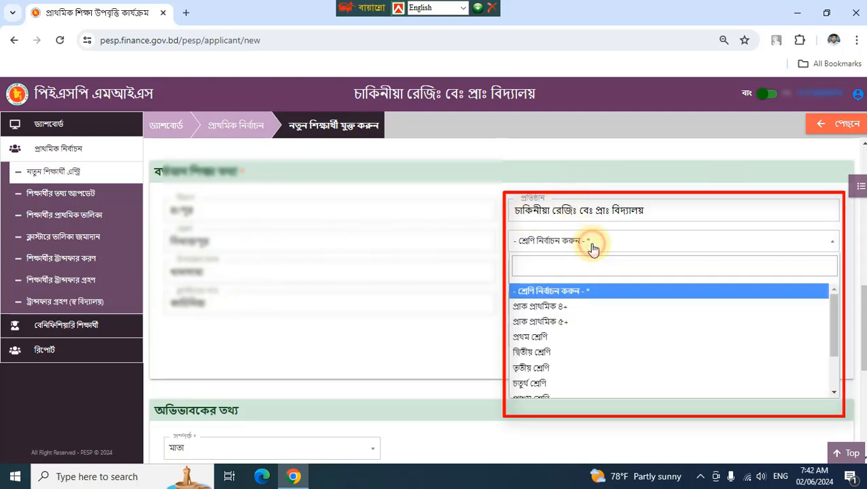
left_click(573, 323)
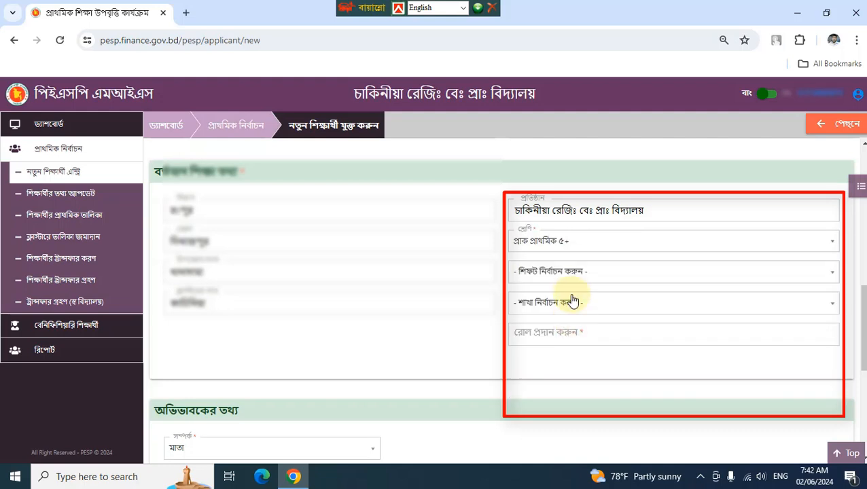
left_click(580, 274)
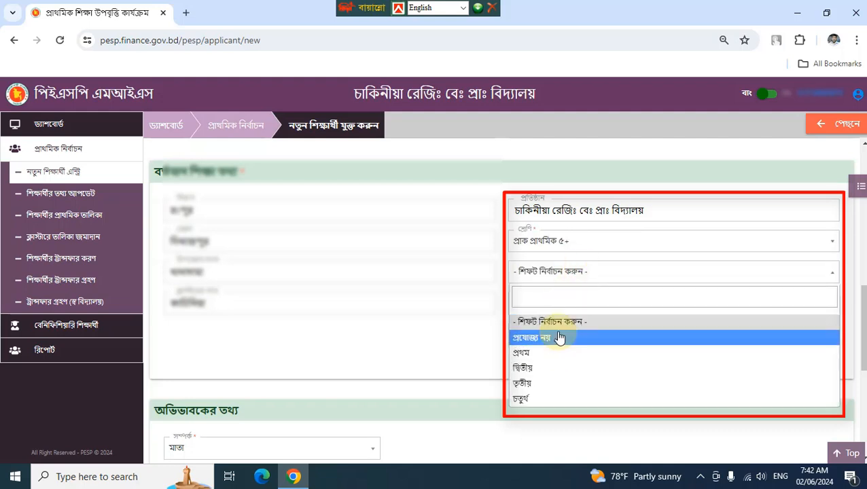
left_click(556, 338)
left_click(554, 304)
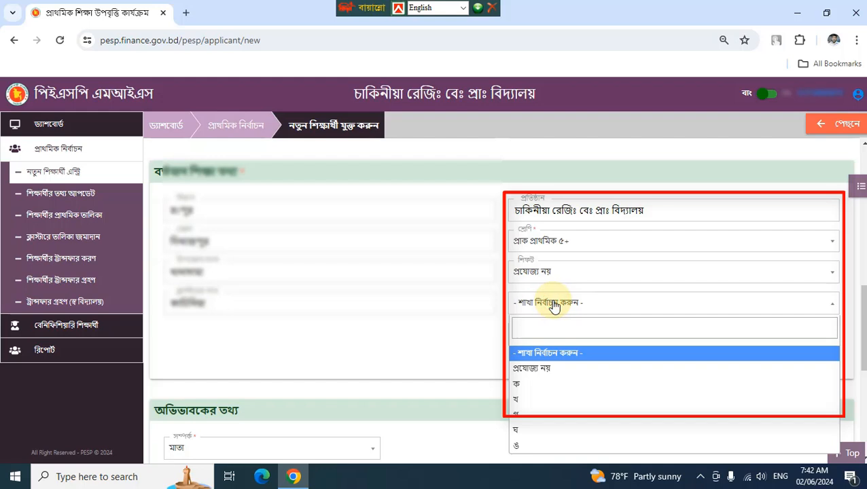
left_click(536, 370)
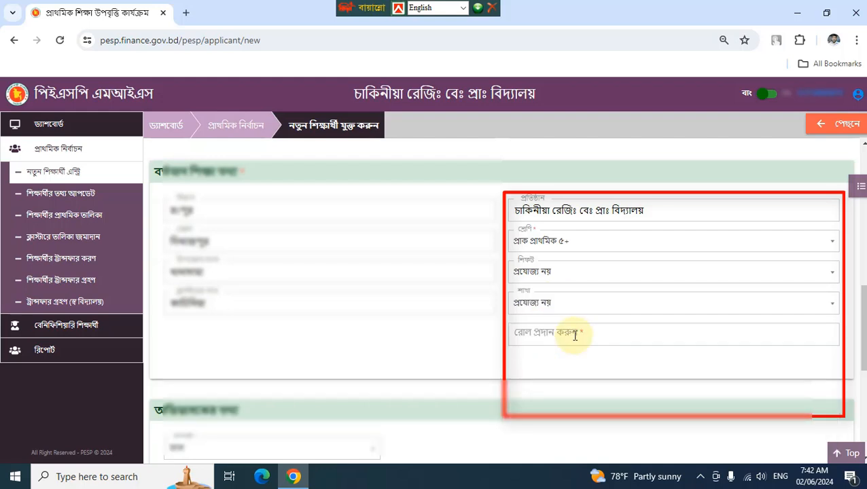
left_click(606, 333)
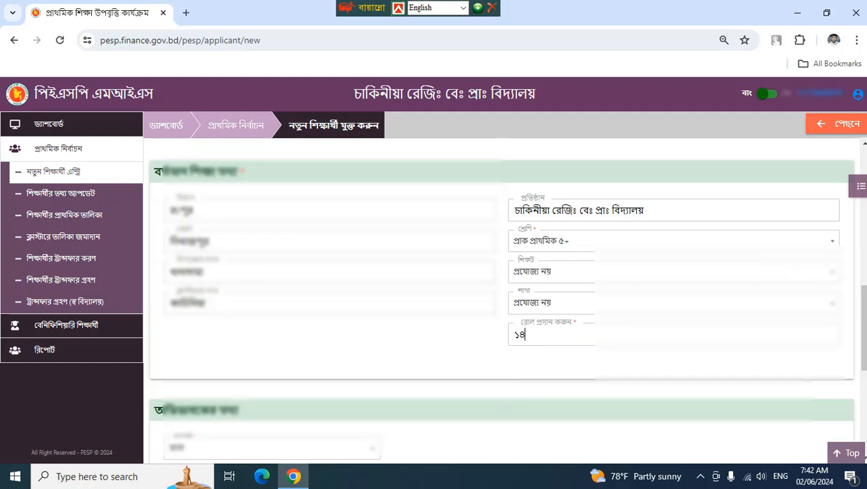
- In পেমেন্ট বিবরণ, select নগদ as the mobile banking provider (routing 200275556)
scroll(502, 301, "down", 3)
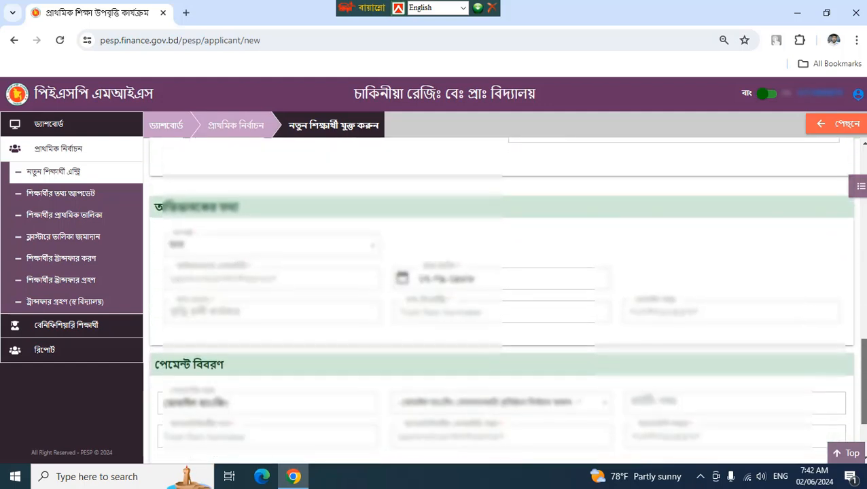
scroll(502, 301, "down", 1)
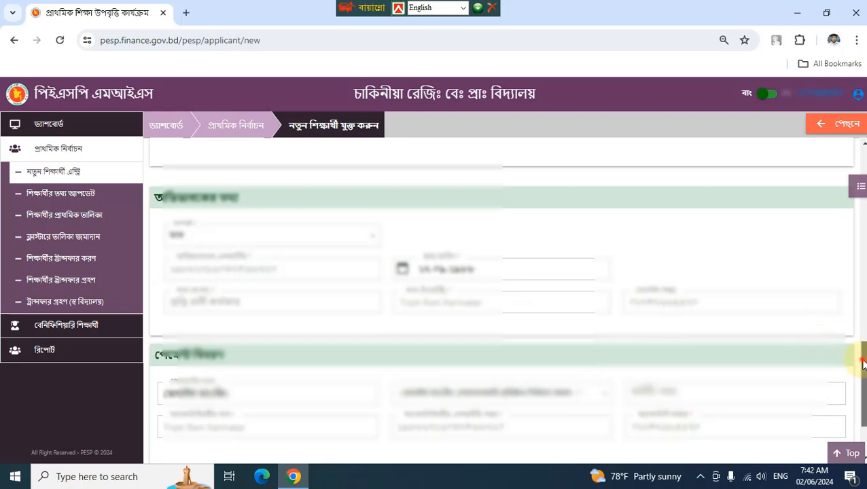
left_click_drag(862, 365, 862, 389)
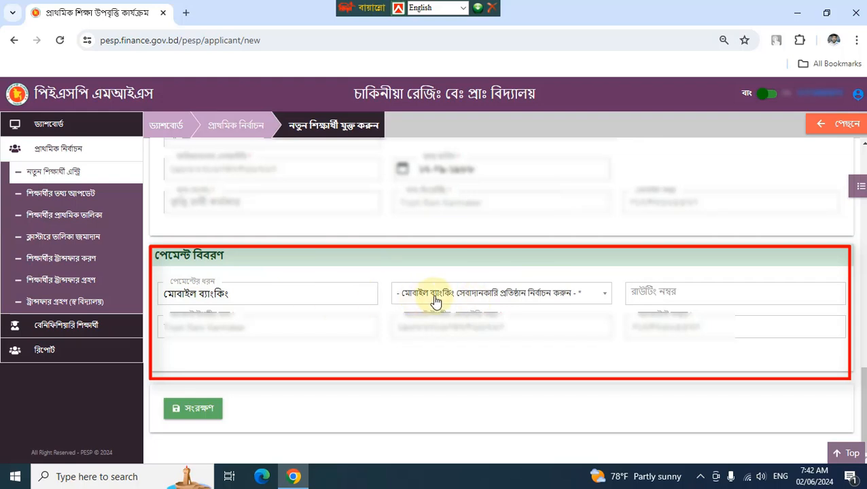
left_click(564, 297)
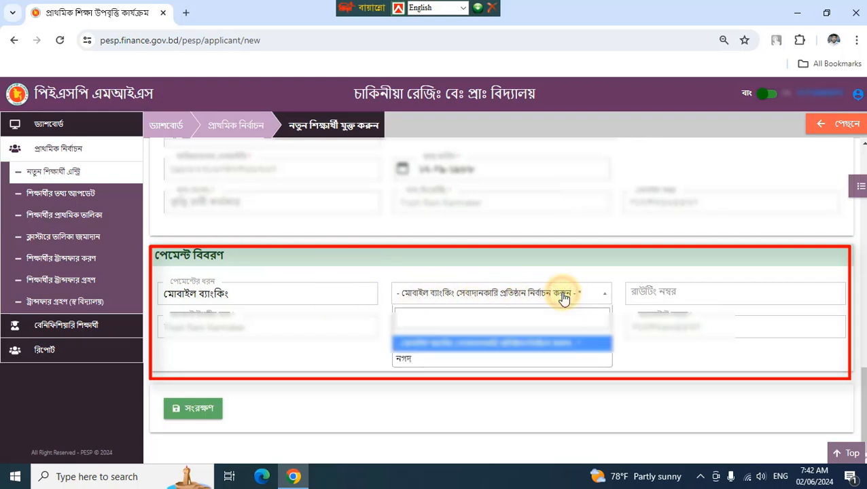
left_click(412, 365)
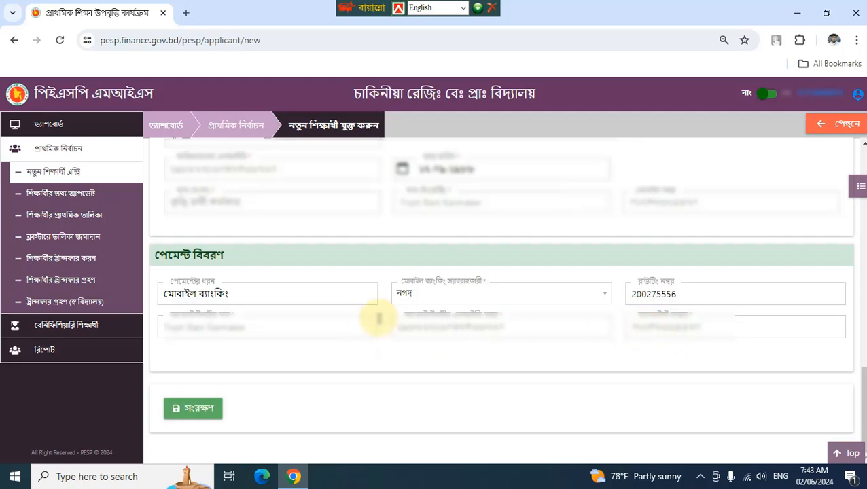
- Save the completed student entry with the green সংরক্ষণ button
left_click(197, 411)
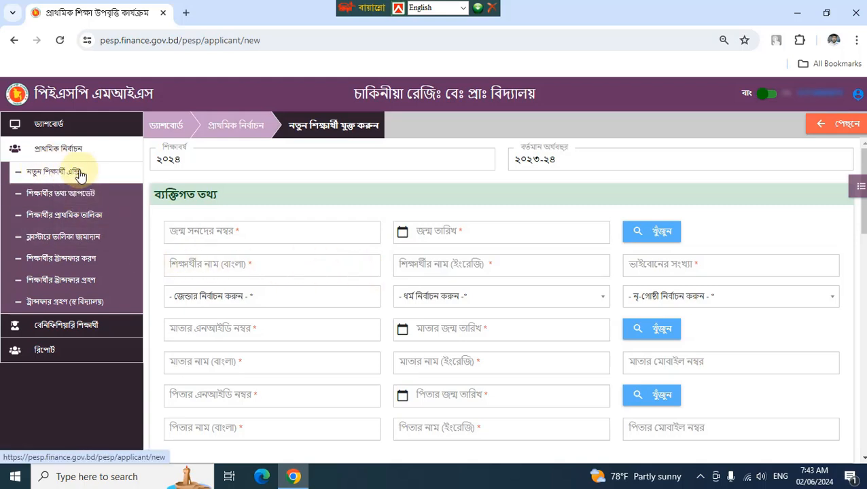
- Send the ticked student row to the cluster from ক্লাস্টারে তালিকা জমাদান, confirm হ্যাঁ, and close Chrome
left_click(71, 243)
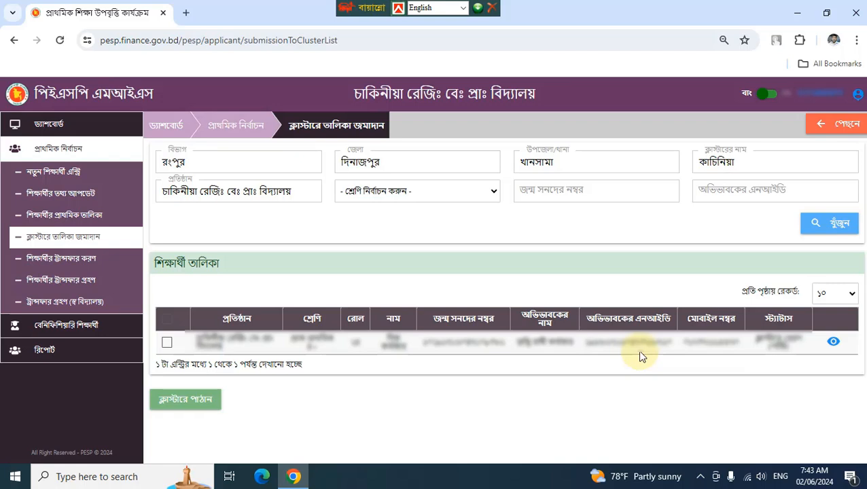
left_click(168, 345)
left_click(182, 402)
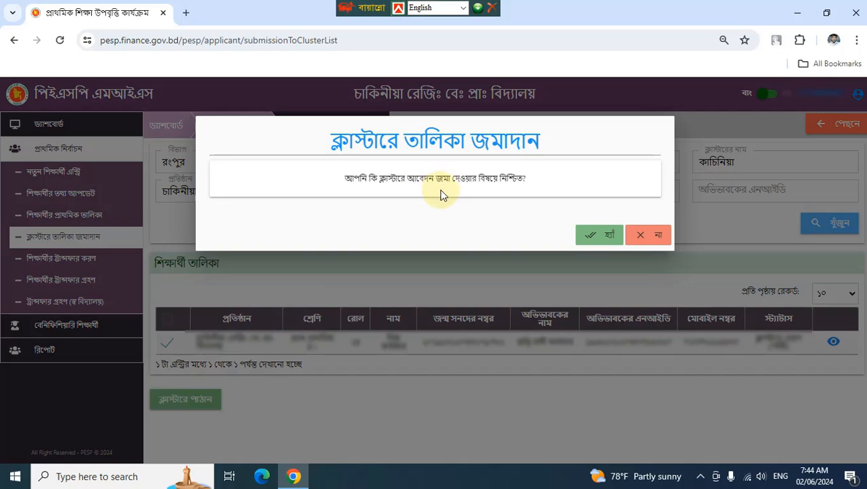
left_click(598, 235)
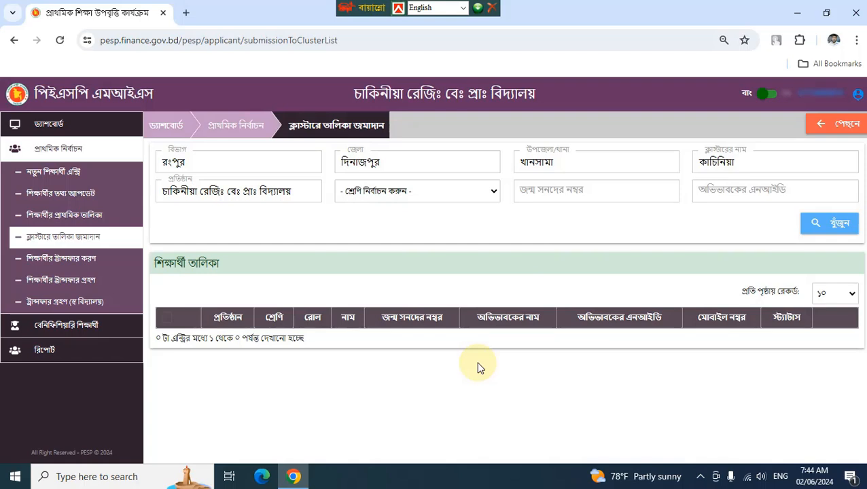
left_click(857, 13)
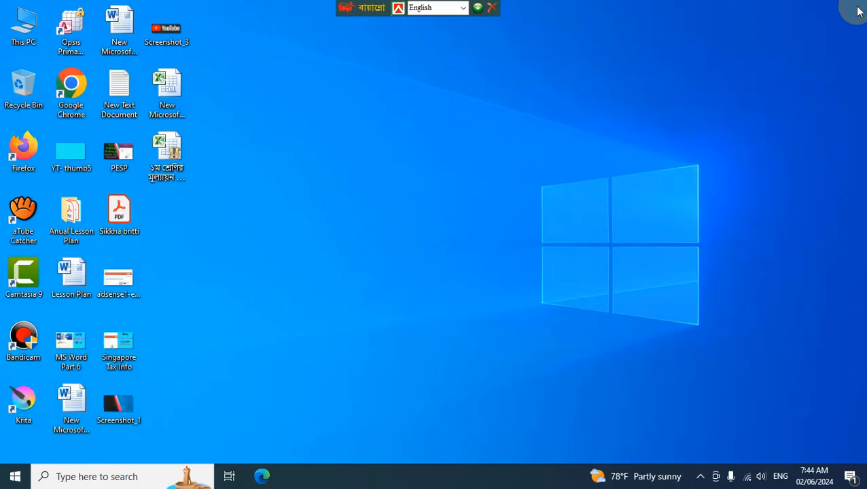